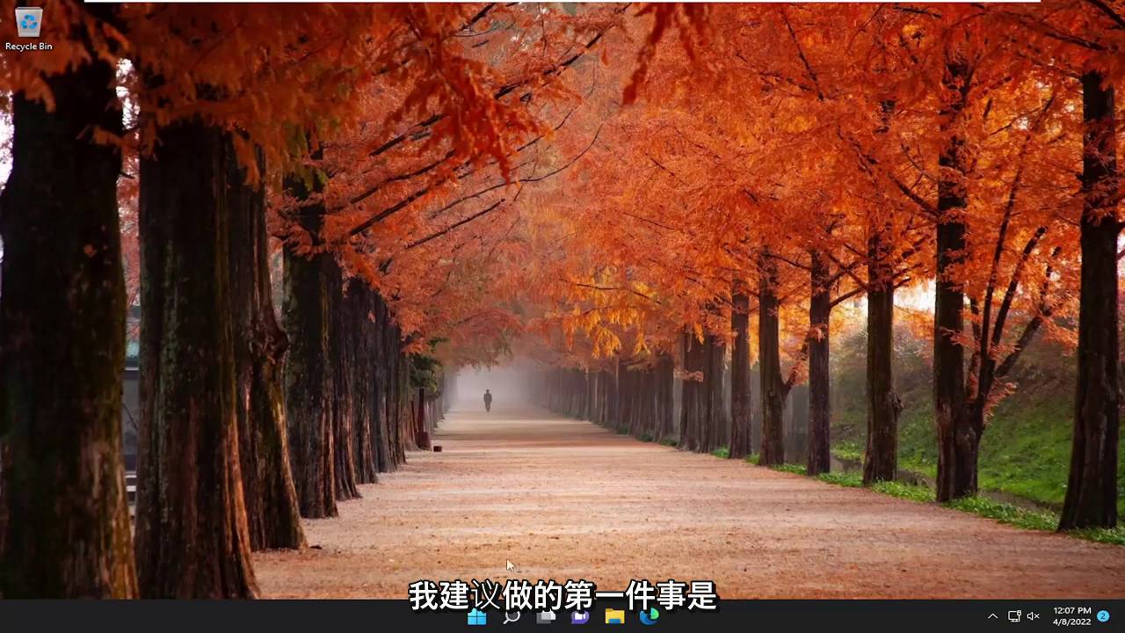
- Open advanced system settings via search and uncheck Automatically restart under Startup and Recovery
{"action": "left_click", "coordinate": [507, 619]}
{"action": "type", "text": "ad"}
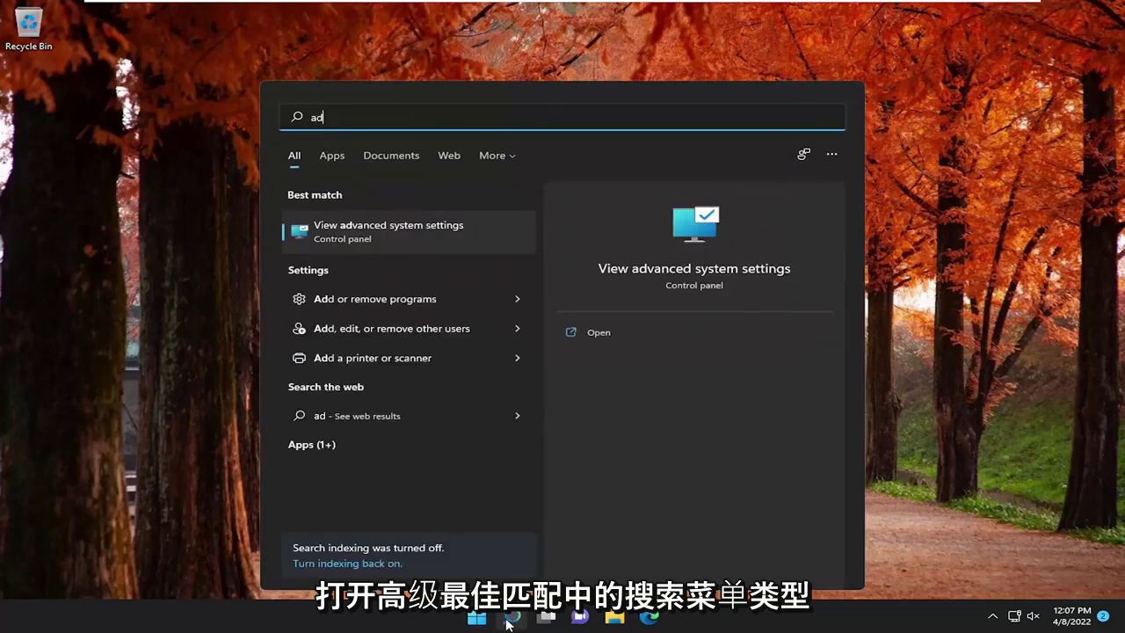
{"action": "type", "text": "vanced"}
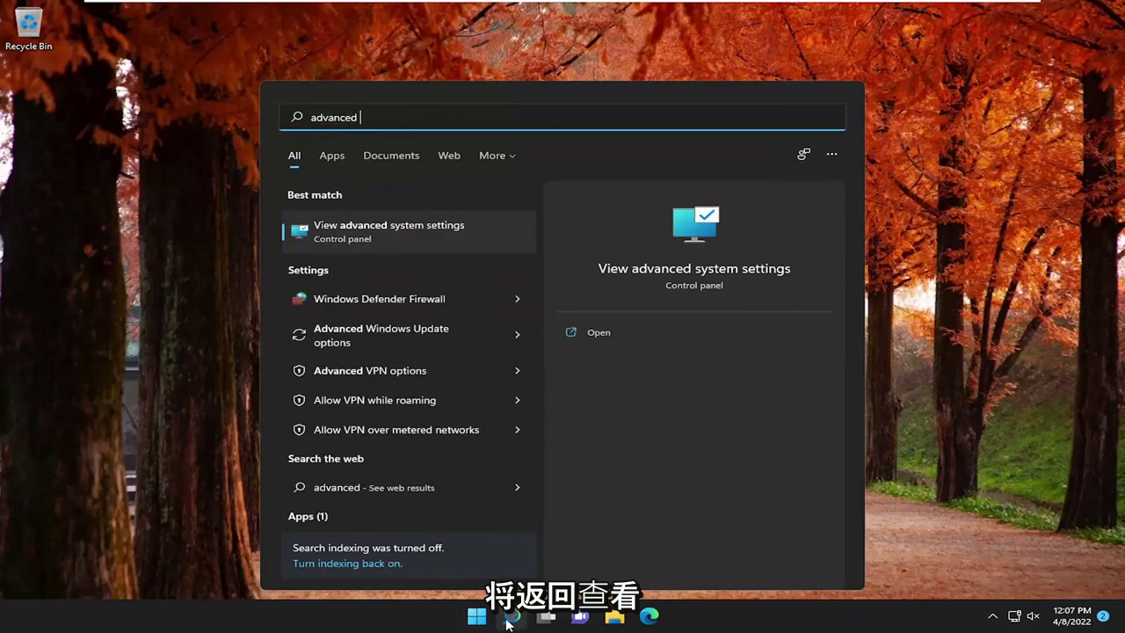
{"action": "left_click", "coordinate": [427, 230]}
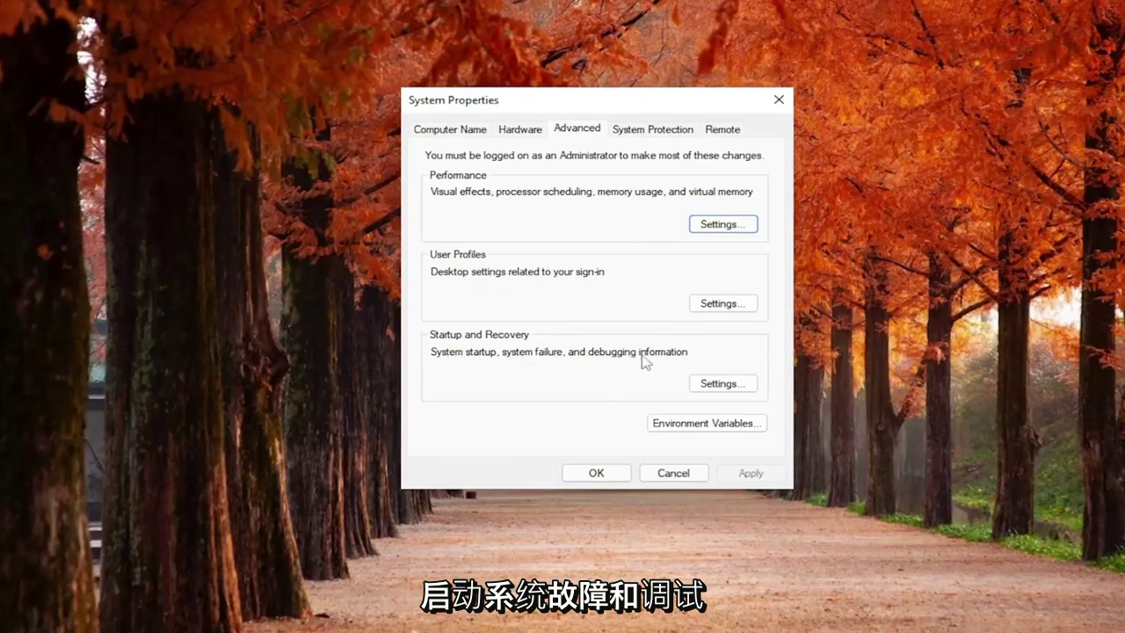
{"action": "left_click", "coordinate": [713, 384]}
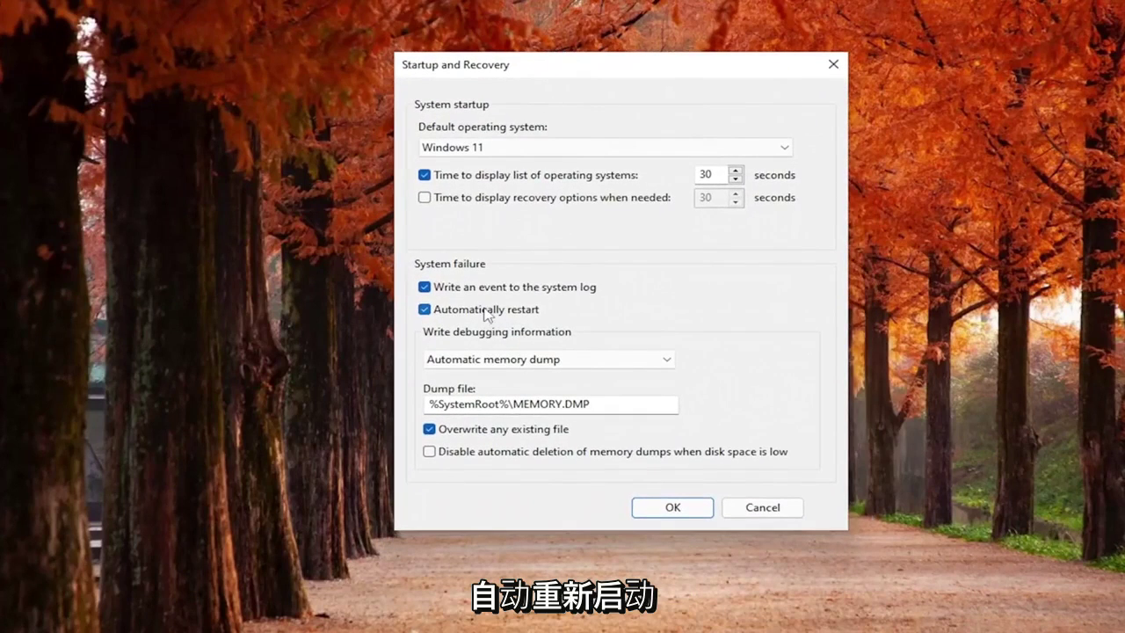
{"action": "left_click", "coordinate": [486, 315]}
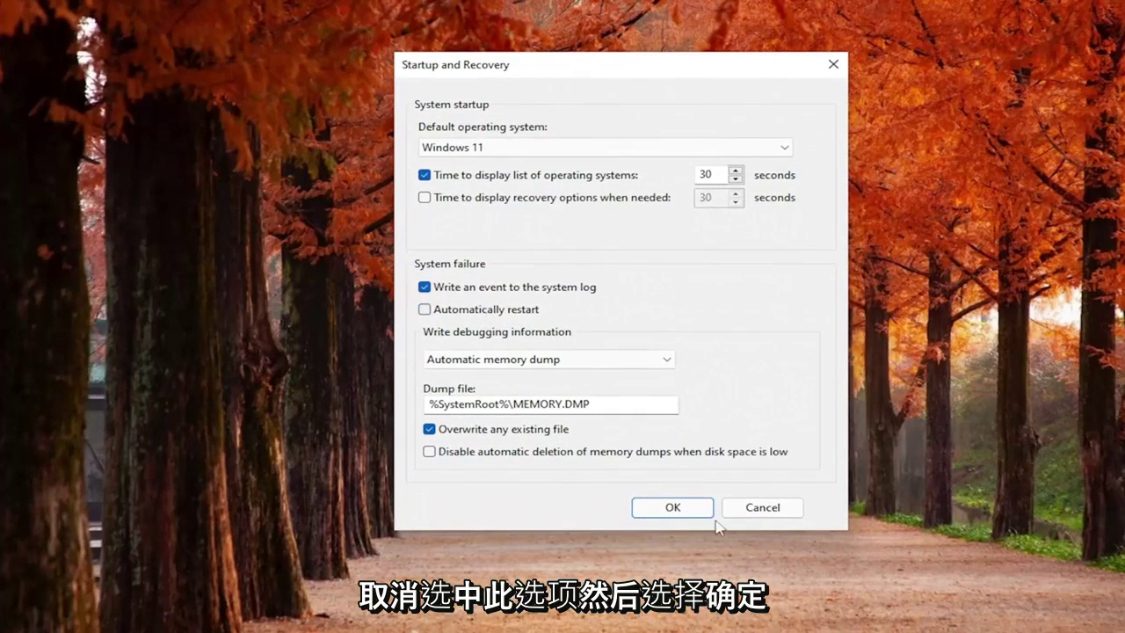
{"action": "left_click", "coordinate": [672, 507]}
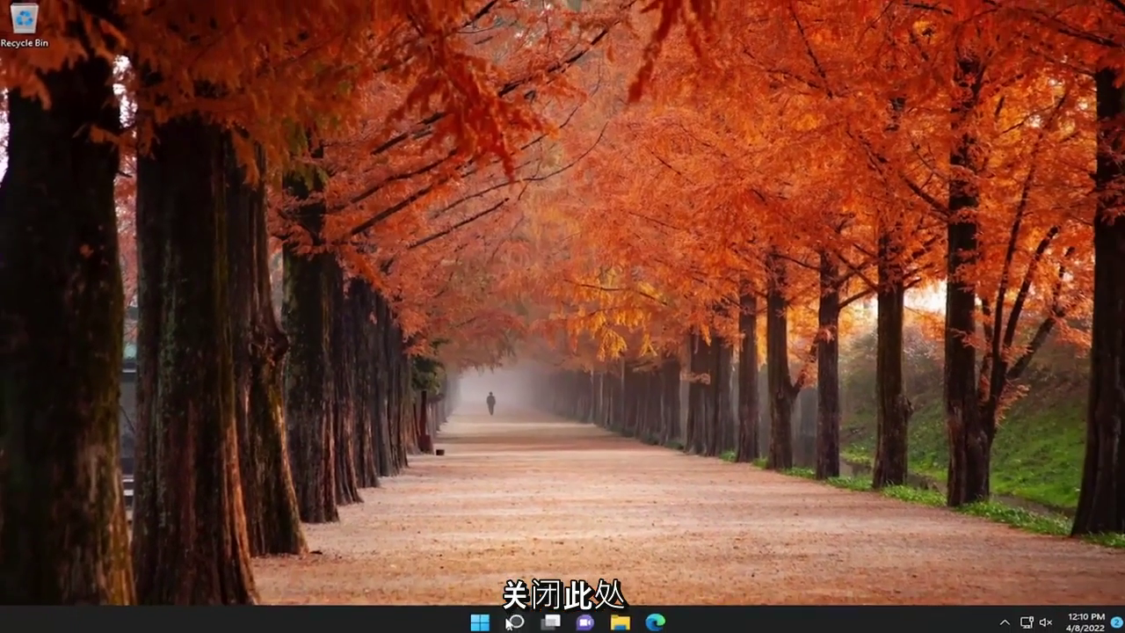
- Open Control Panel from search, list it by Large icons, and go to Power Options
{"action": "left_click", "coordinate": [508, 621]}
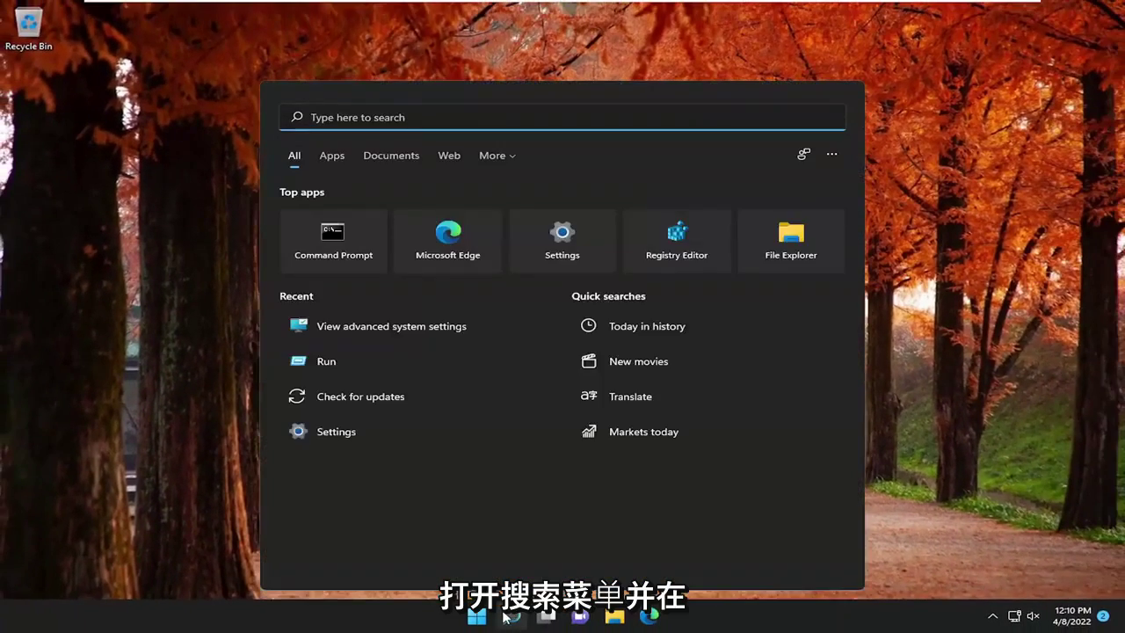
{"action": "type", "text": "control panel"}
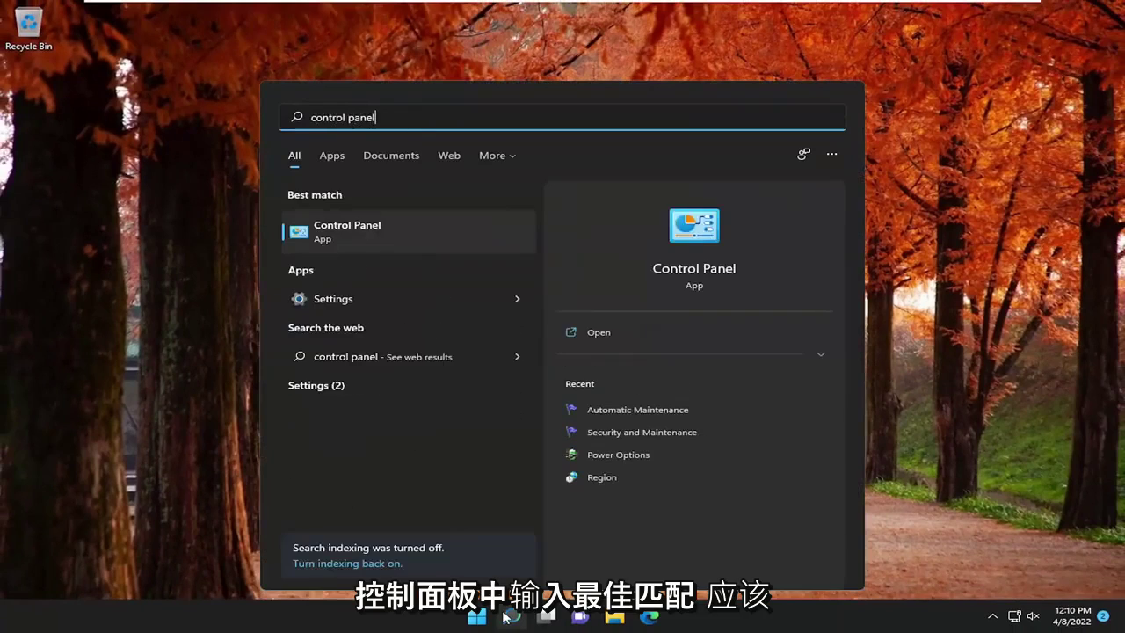
{"action": "left_click", "coordinate": [346, 230]}
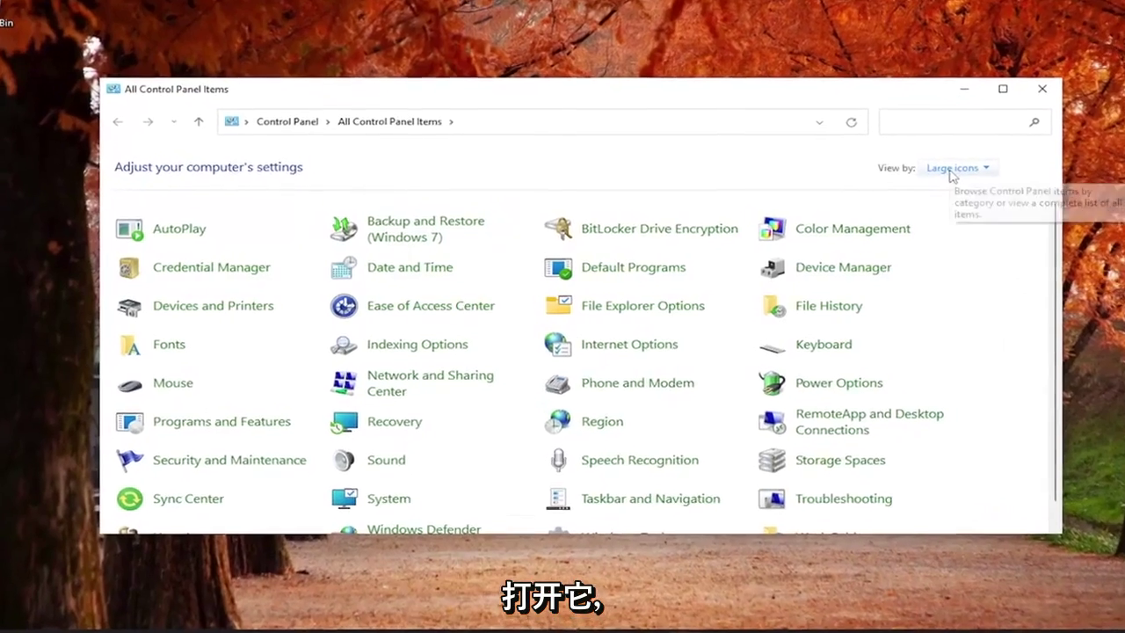
{"action": "left_click", "coordinate": [910, 178]}
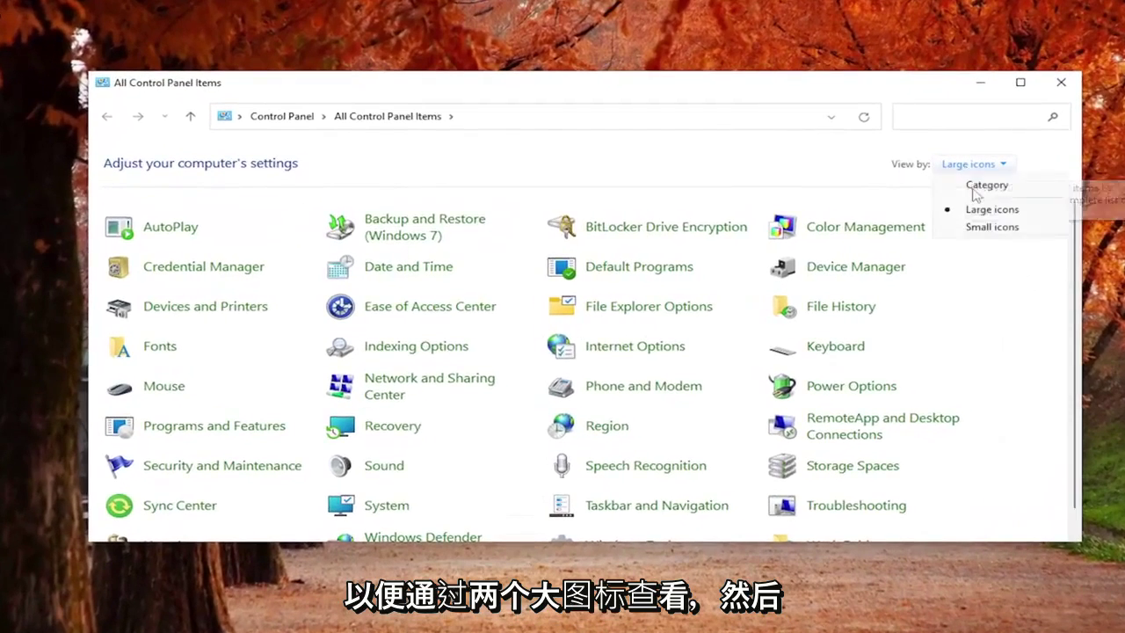
{"action": "left_click", "coordinate": [978, 211]}
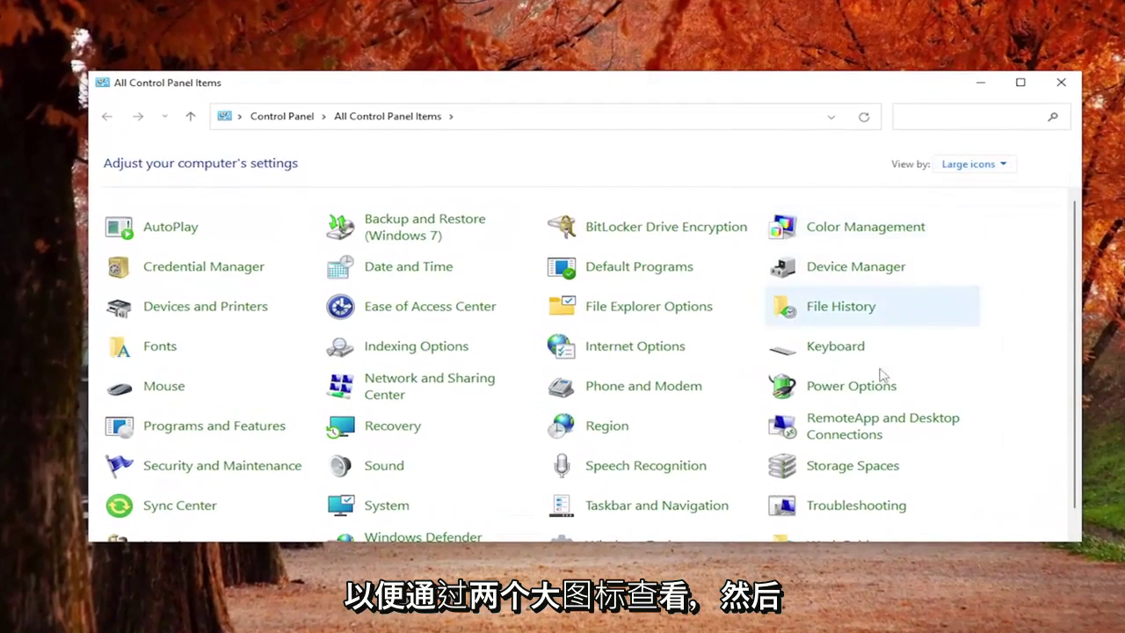
{"action": "left_click", "coordinate": [841, 389]}
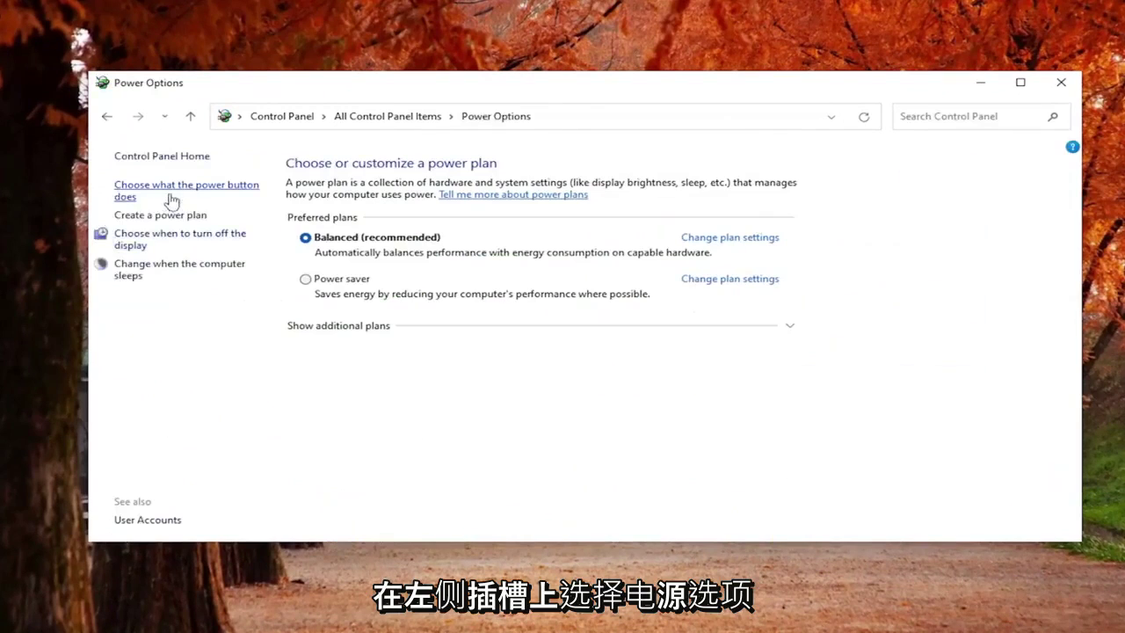
- Review power-button settings, unlock the currently unavailable shutdown options, then close Control Panel
{"action": "left_click", "coordinate": [203, 190]}
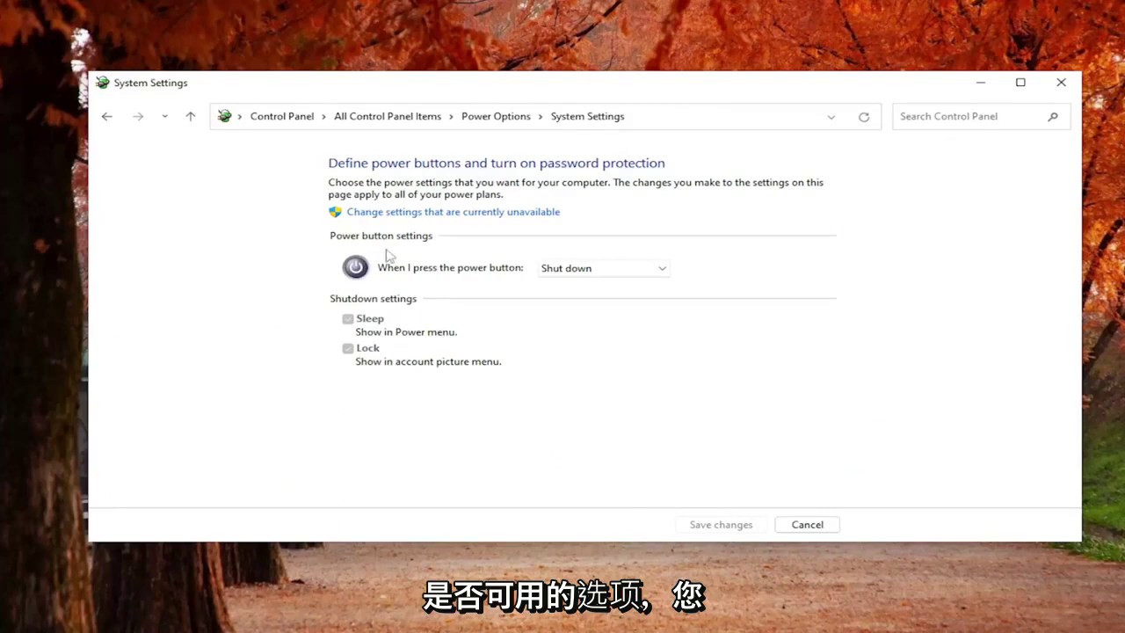
{"action": "left_click", "coordinate": [454, 212]}
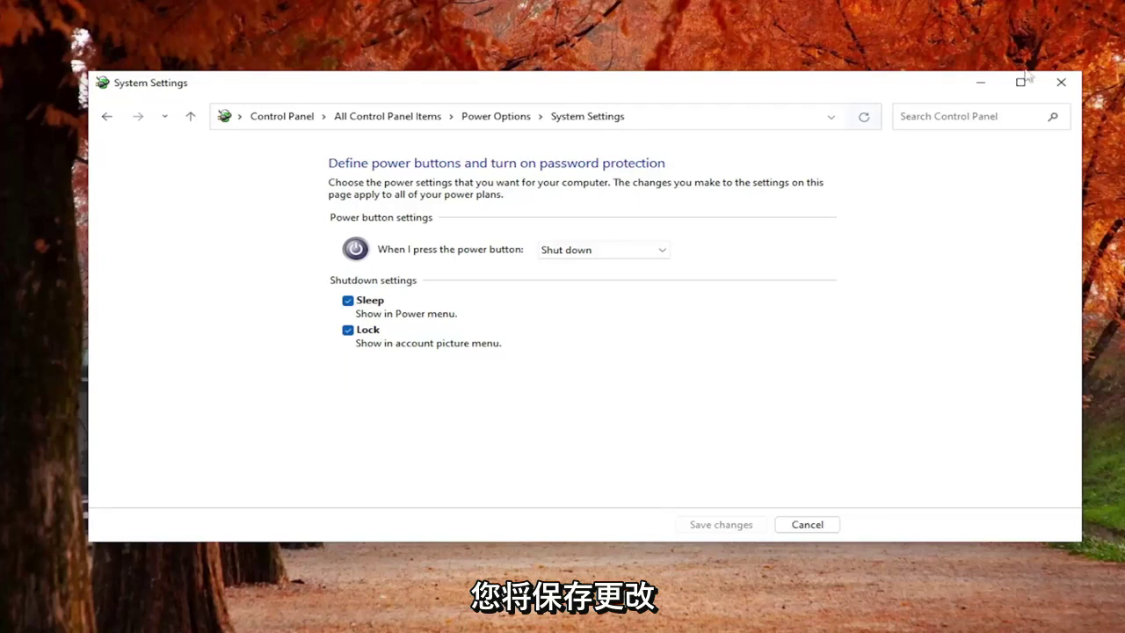
{"action": "left_click", "coordinate": [1061, 82]}
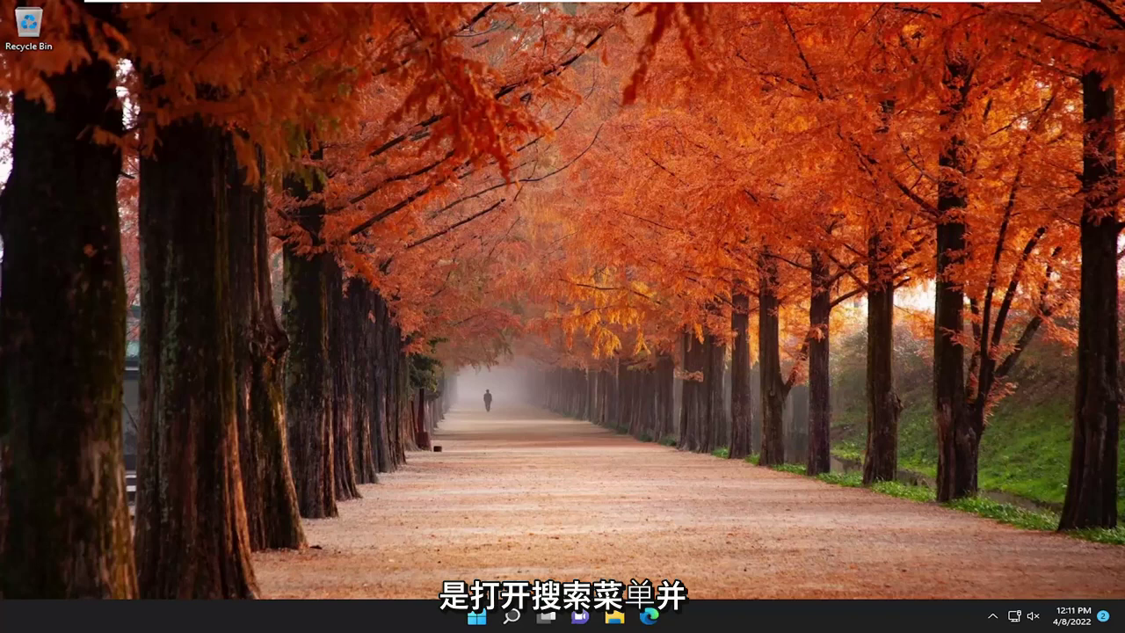
- Search for 'device manager' and open Device Manager
{"action": "left_click", "coordinate": [512, 616]}
{"action": "type", "text": "de"}
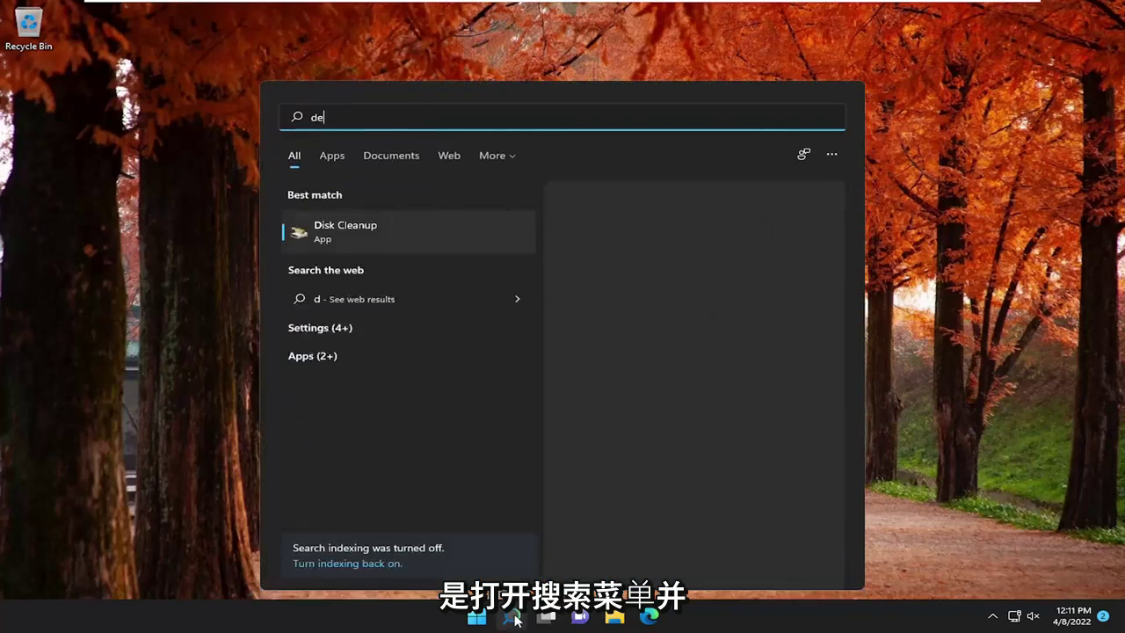
{"action": "type", "text": "vice manager"}
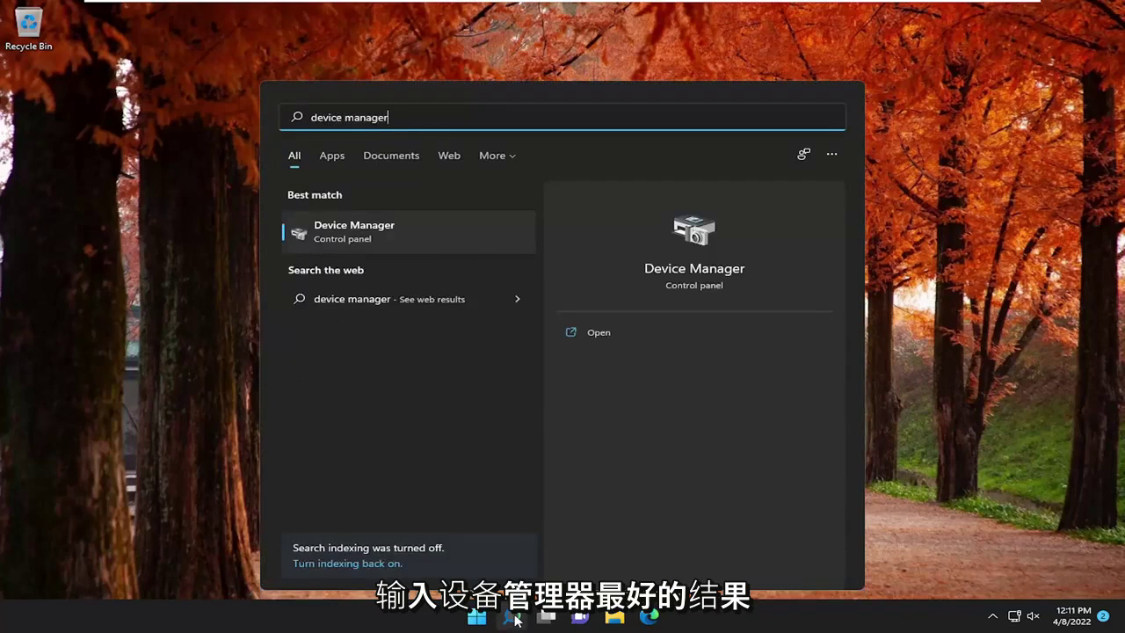
{"action": "left_click", "coordinate": [360, 238]}
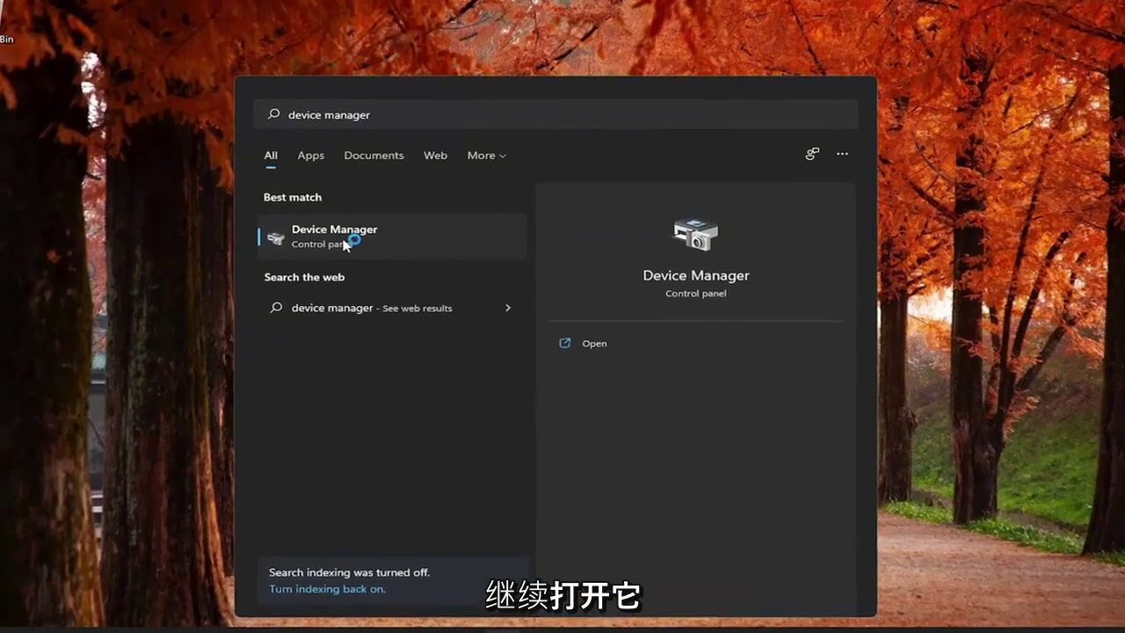
{"action": "left_click", "coordinate": [360, 239]}
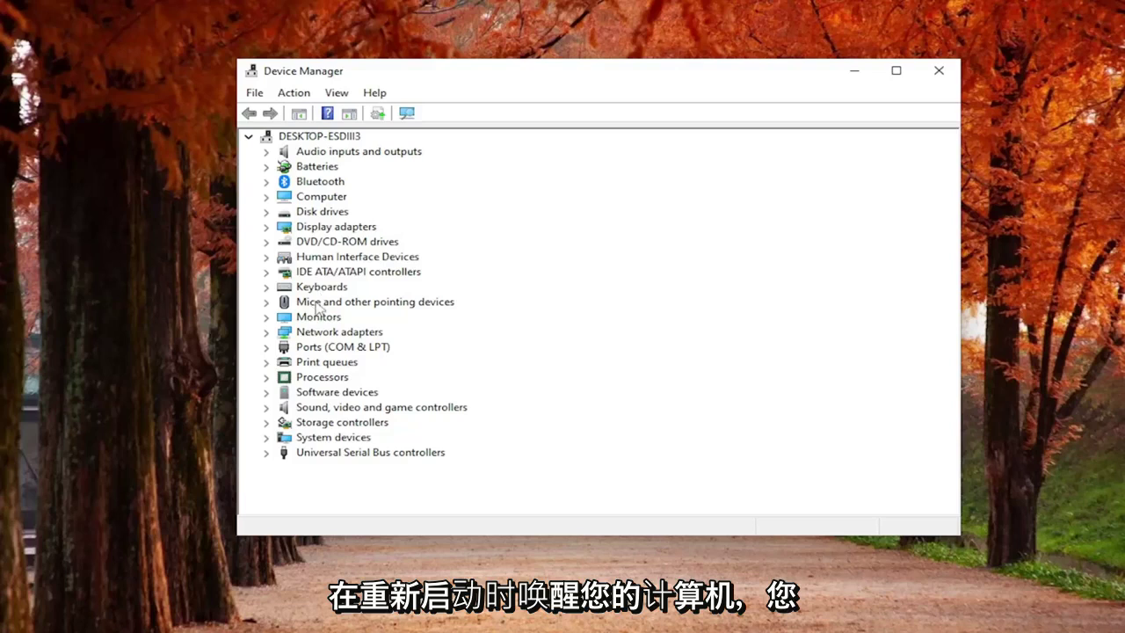
- View the VMware USB Pointing Device properties under Mice, then collapse the category
{"action": "double_click", "coordinate": [318, 303]}
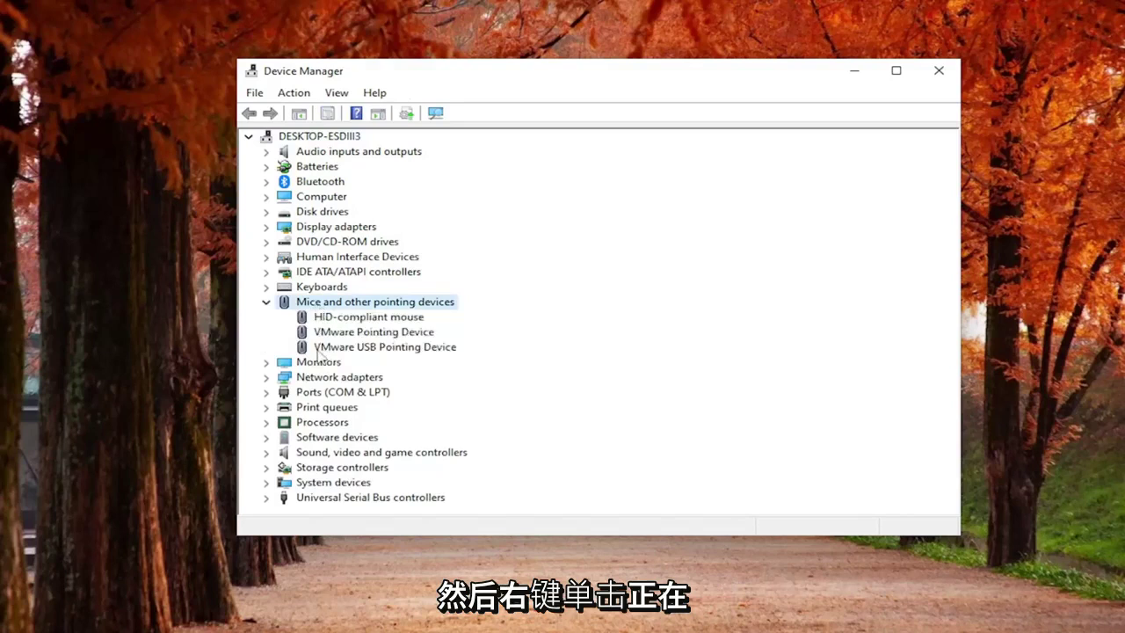
{"action": "right_click", "coordinate": [321, 348]}
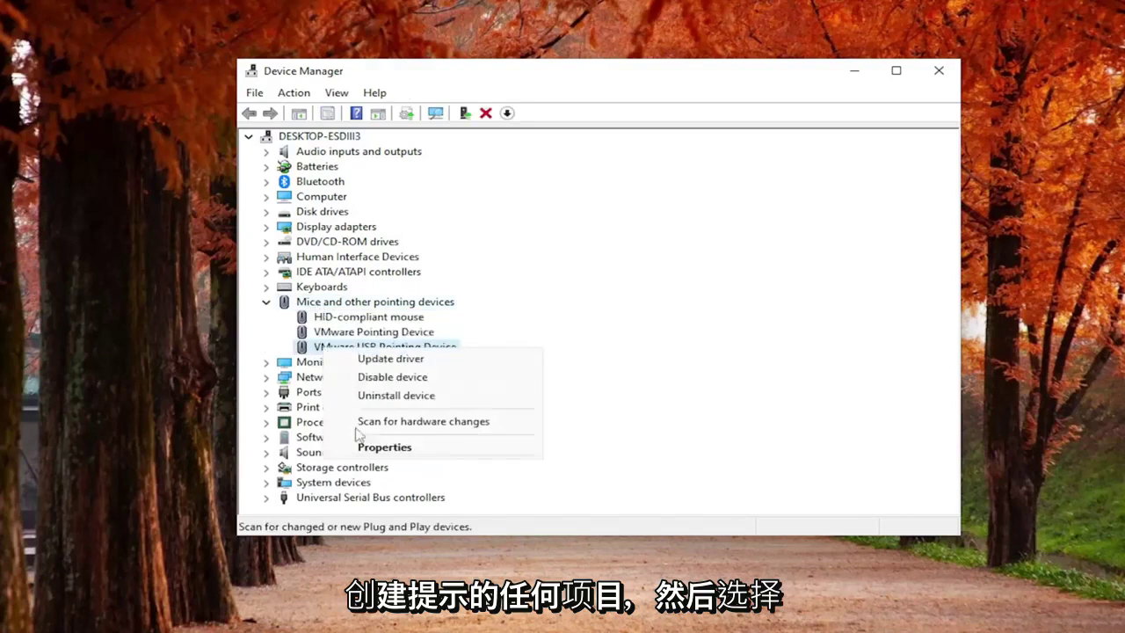
{"action": "left_click", "coordinate": [368, 450]}
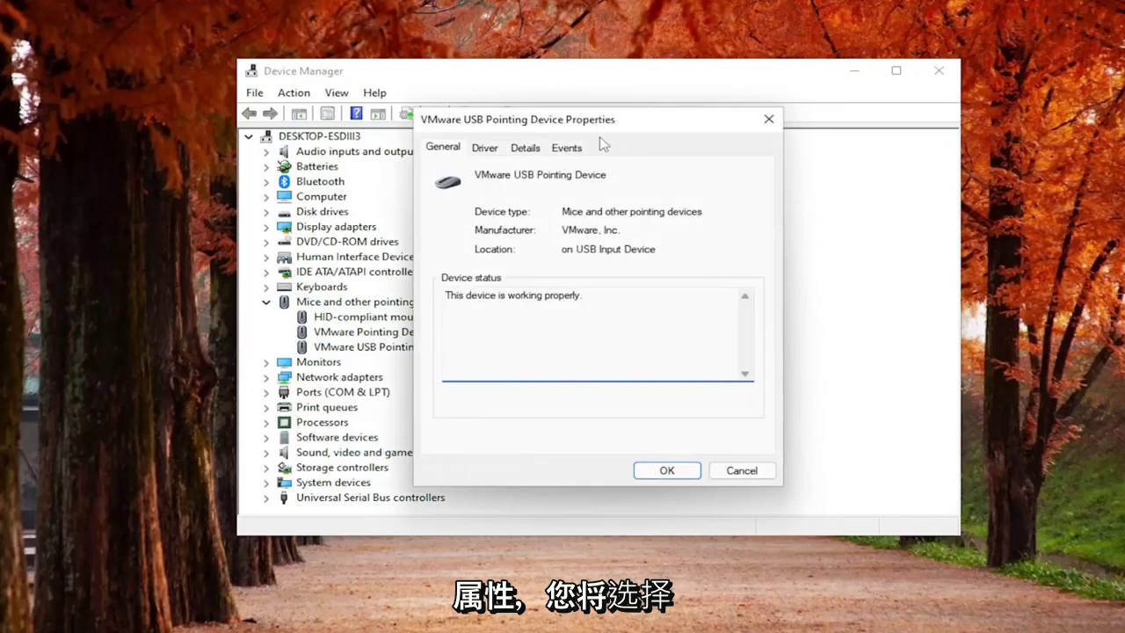
{"action": "left_click", "coordinate": [768, 118]}
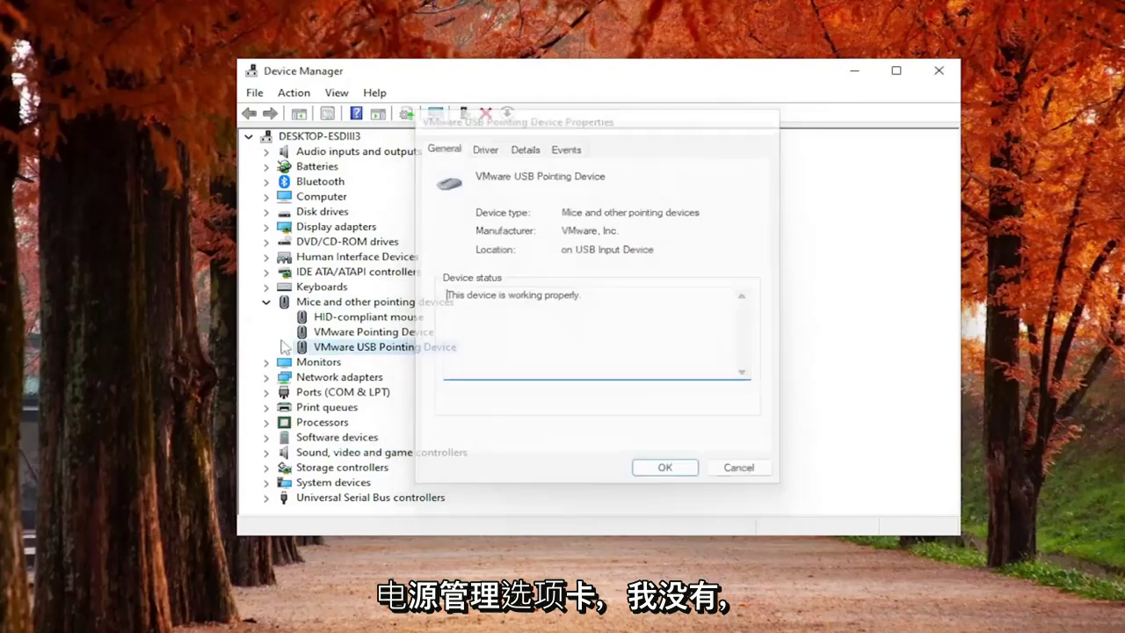
{"action": "left_click", "coordinate": [265, 302]}
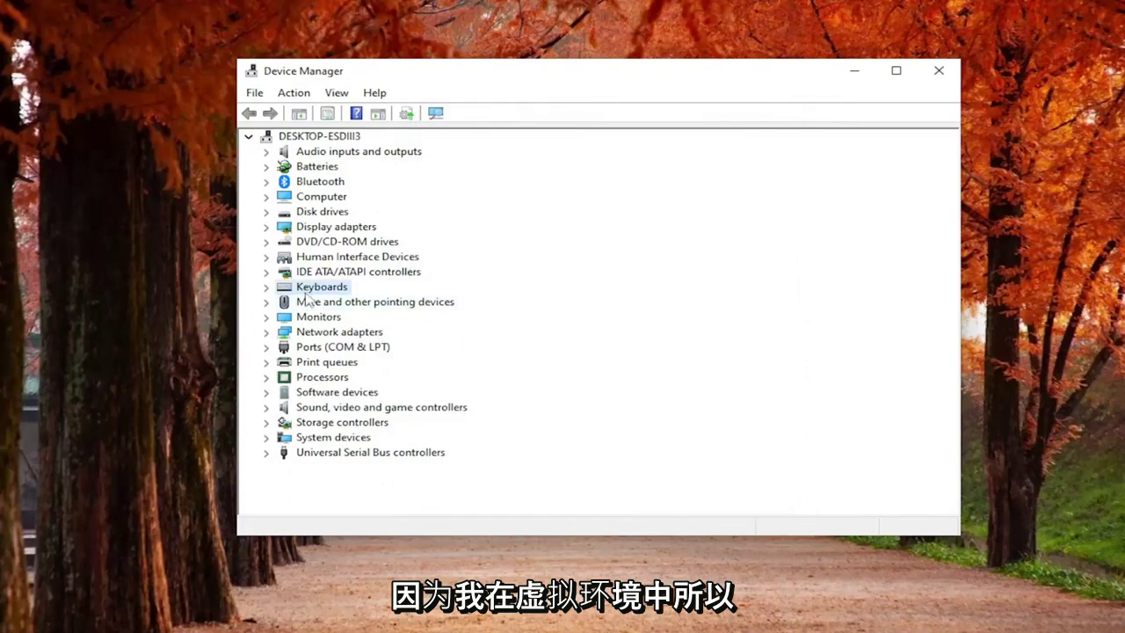
{"action": "left_click", "coordinate": [305, 287]}
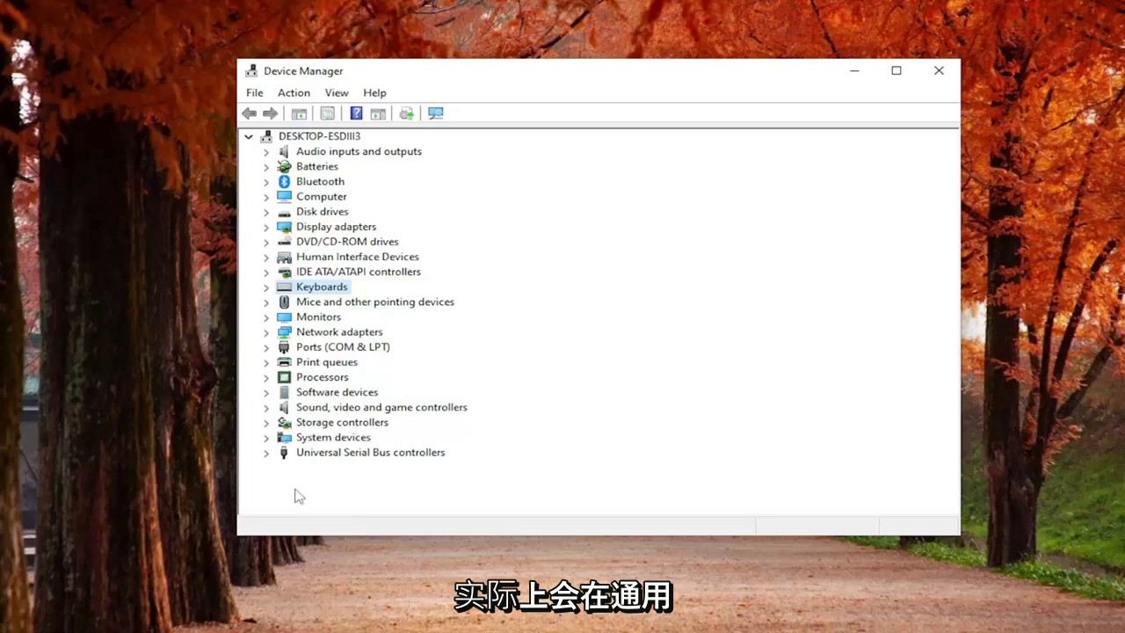
- Check the Generic USB Hub's Power Management tab under Universal Serial Bus controllers, then collapse it
{"action": "double_click", "coordinate": [313, 451]}
{"action": "double_click", "coordinate": [369, 393]}
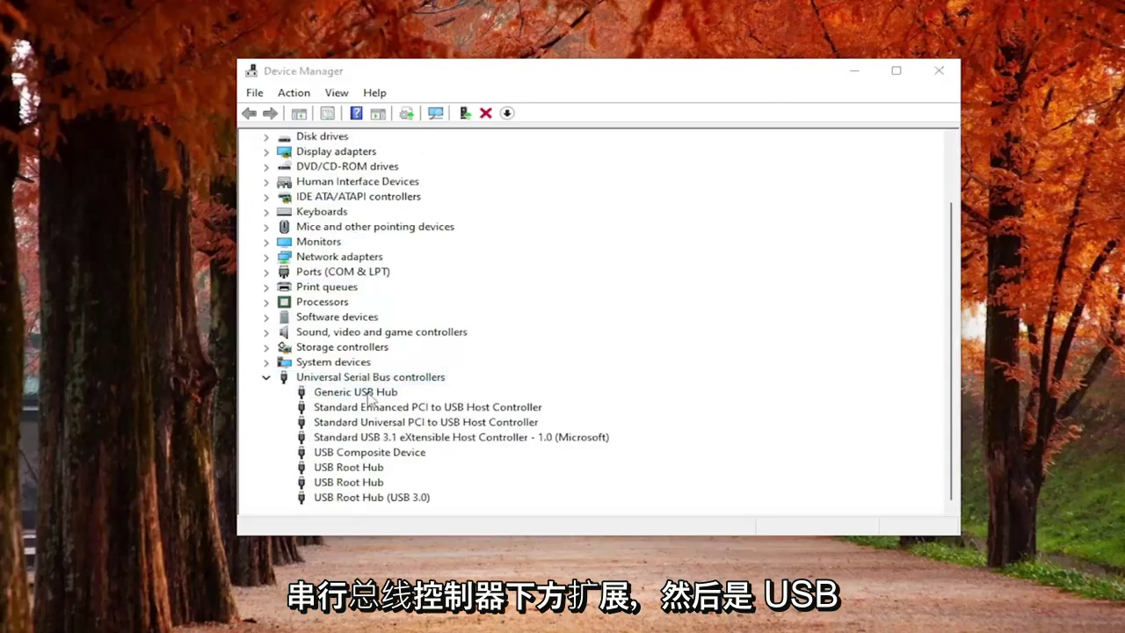
{"action": "left_click_drag", "start_coordinate": [571, 149], "coordinate": [612, 174]}
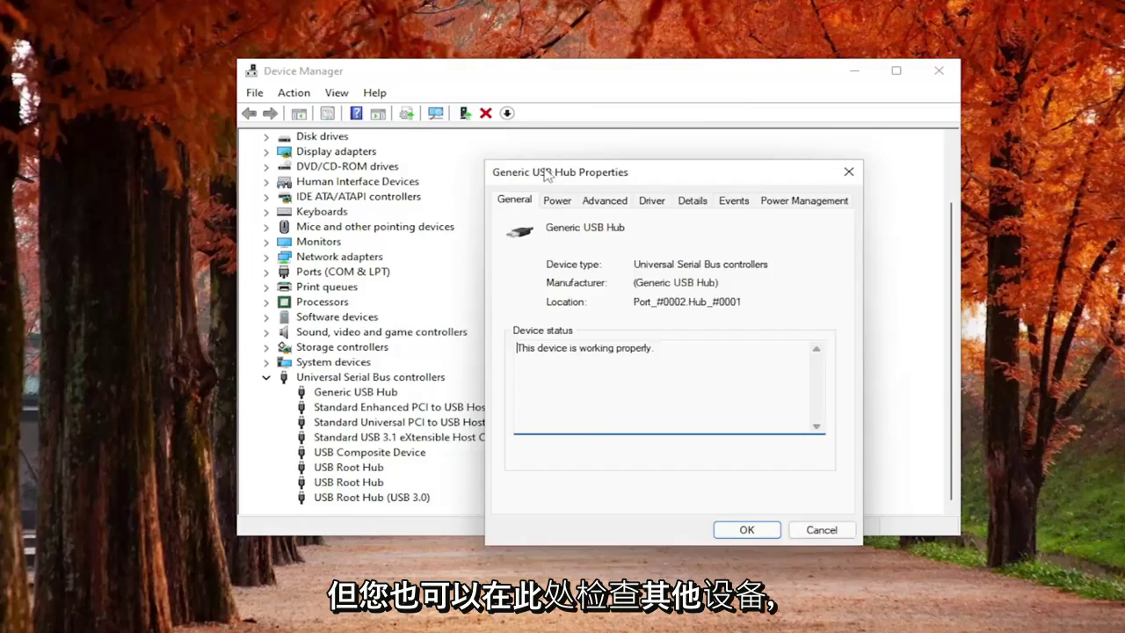
{"action": "left_click_drag", "start_coordinate": [545, 176], "coordinate": [387, 112]}
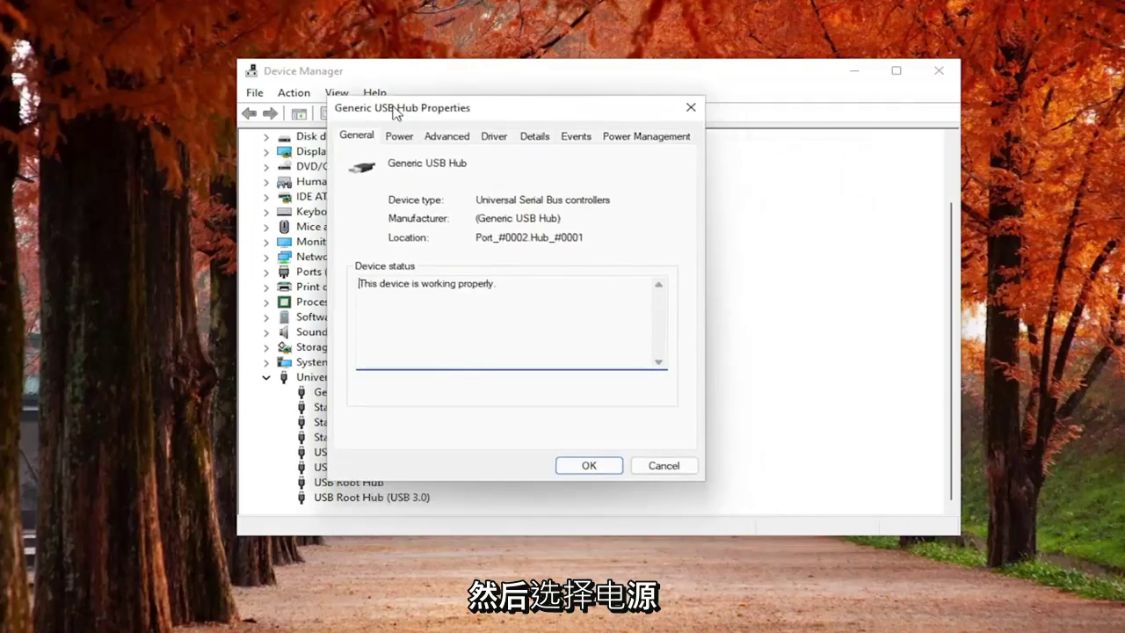
{"action": "left_click", "coordinate": [629, 141]}
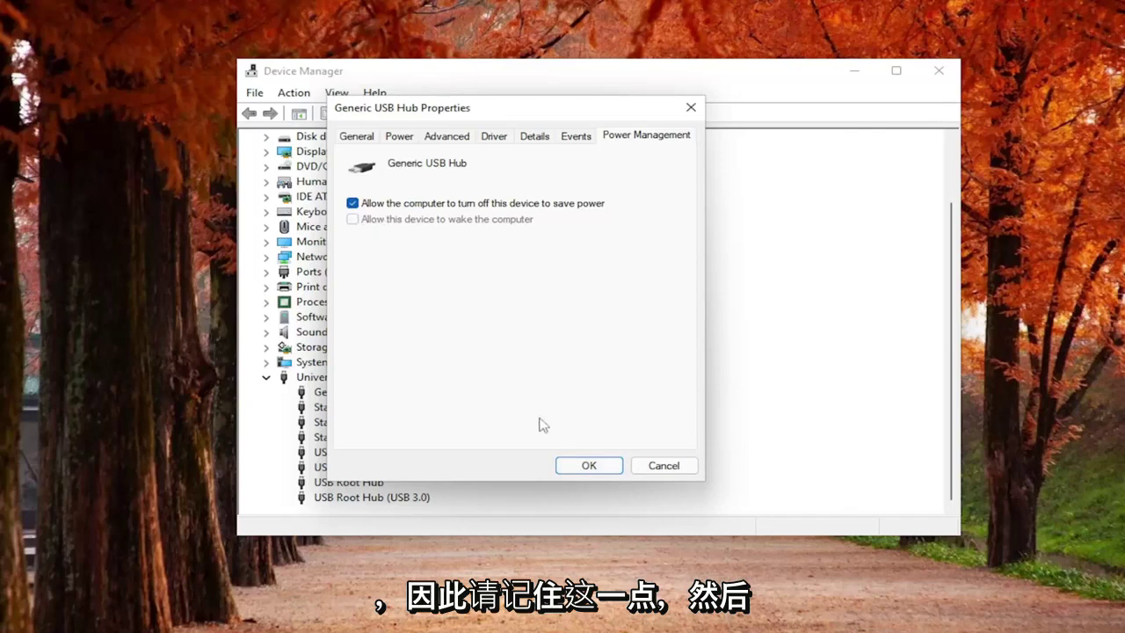
{"action": "left_click", "coordinate": [587, 466]}
{"action": "left_click", "coordinate": [267, 376]}
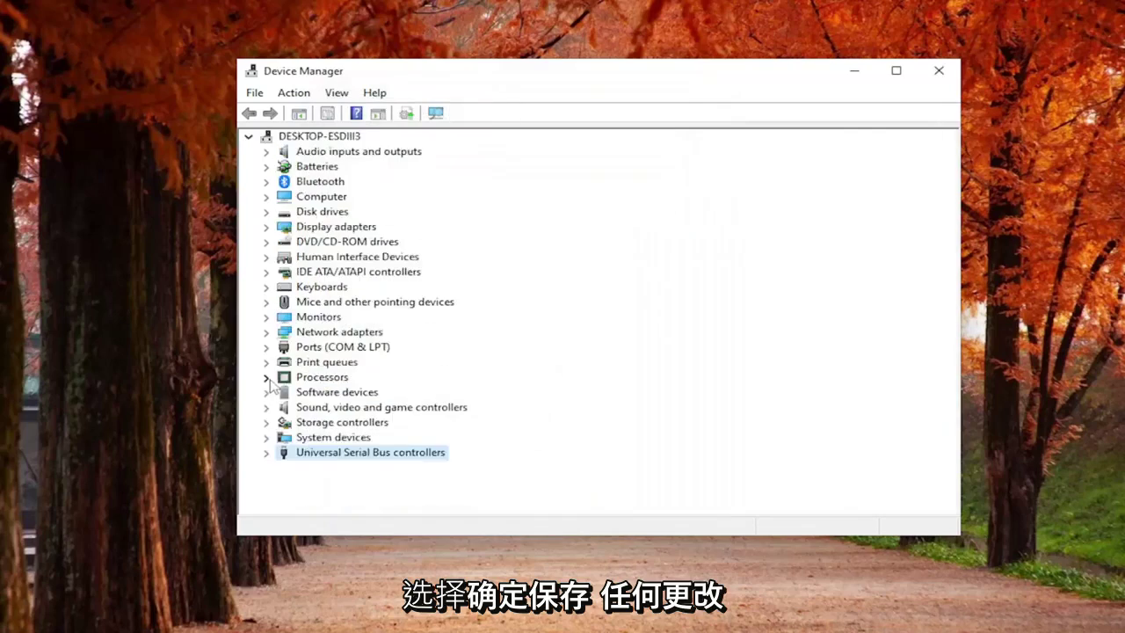
- Close the Device Manager window
{"action": "left_click", "coordinate": [935, 74]}
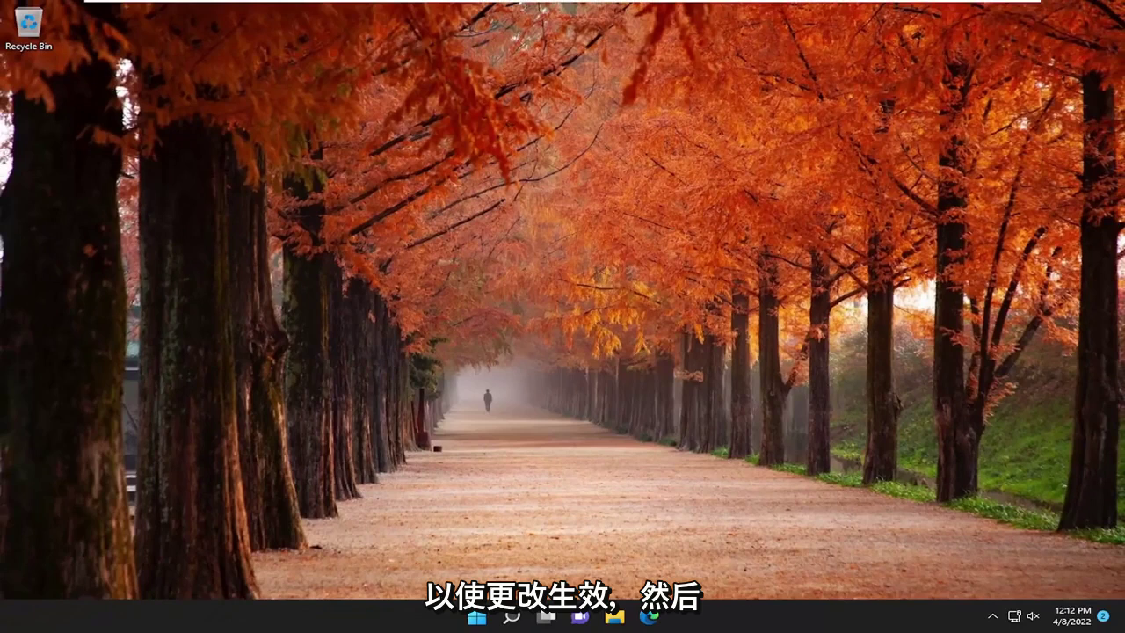